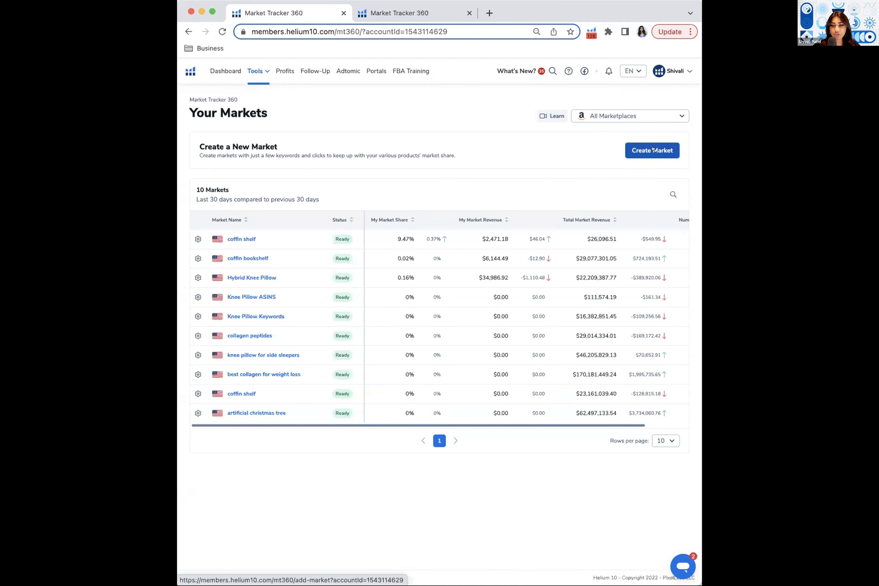
Step: Start creating a new market and add "artificial christmas tree" as its first keyword
{"action": "left_click", "coordinate": [659, 149]}
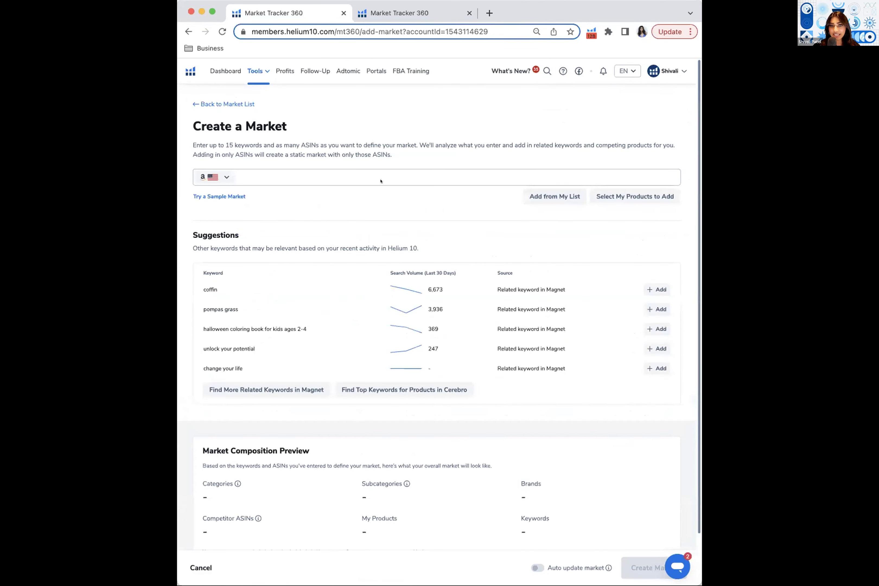
{"action": "left_click", "coordinate": [291, 172]}
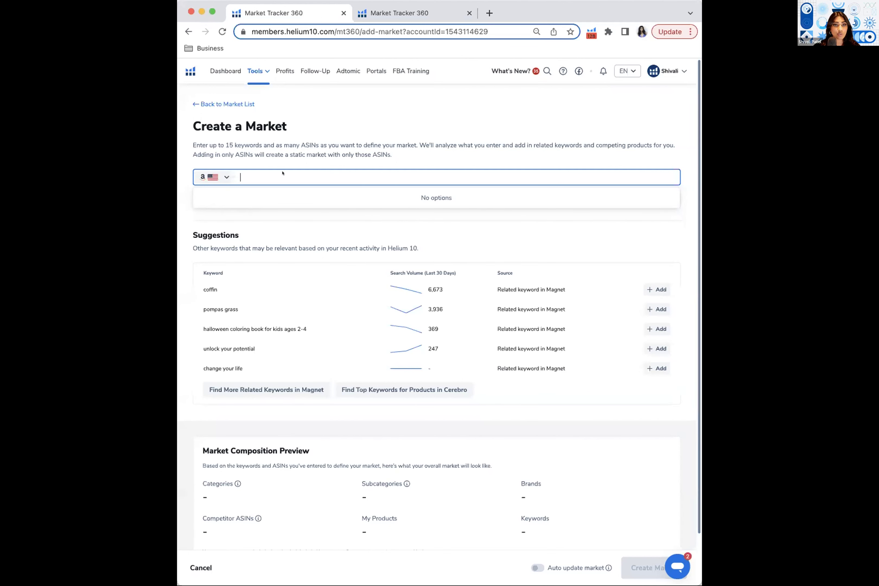
{"action": "left_click", "coordinate": [282, 173]}
{"action": "type", "text": "artifica"}
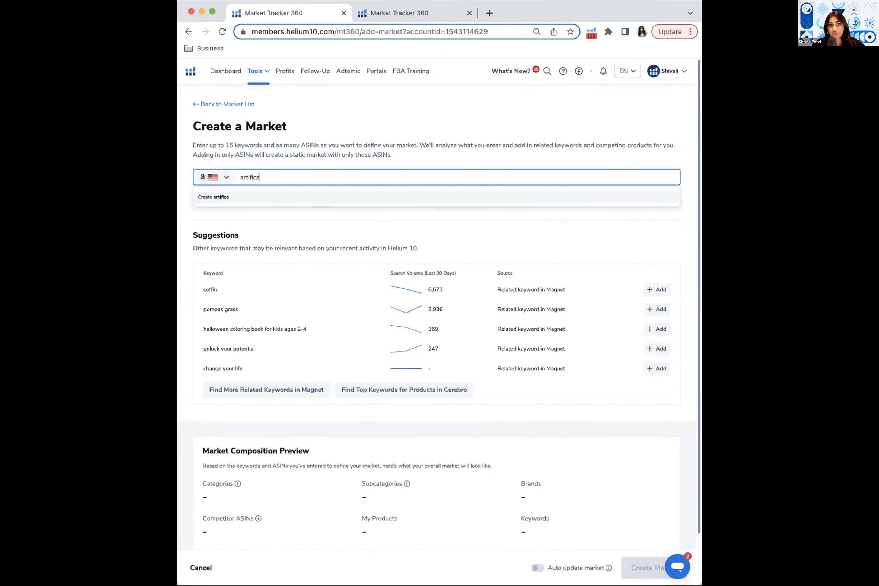
{"action": "key", "text": "BackSpace"}
{"action": "type", "text": "ia"}
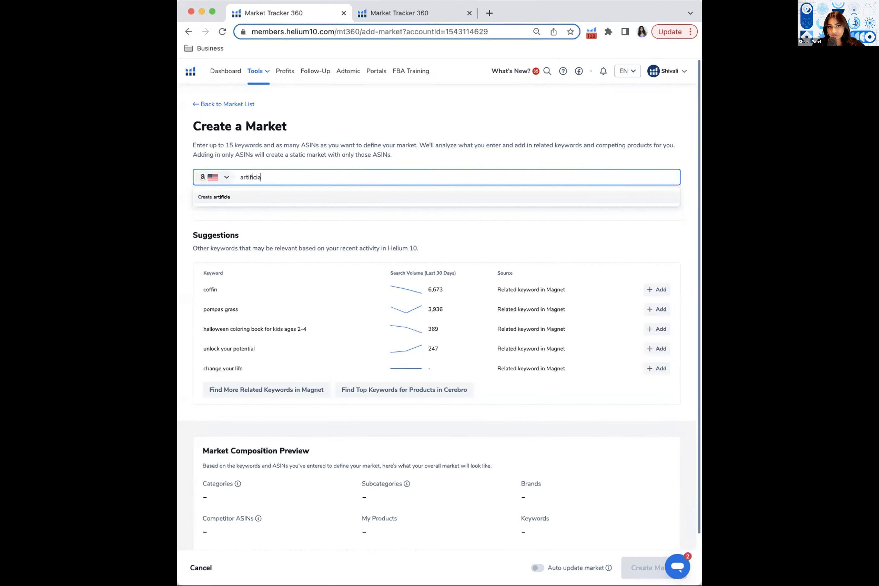
{"action": "type", "text": "l christmas tree"}
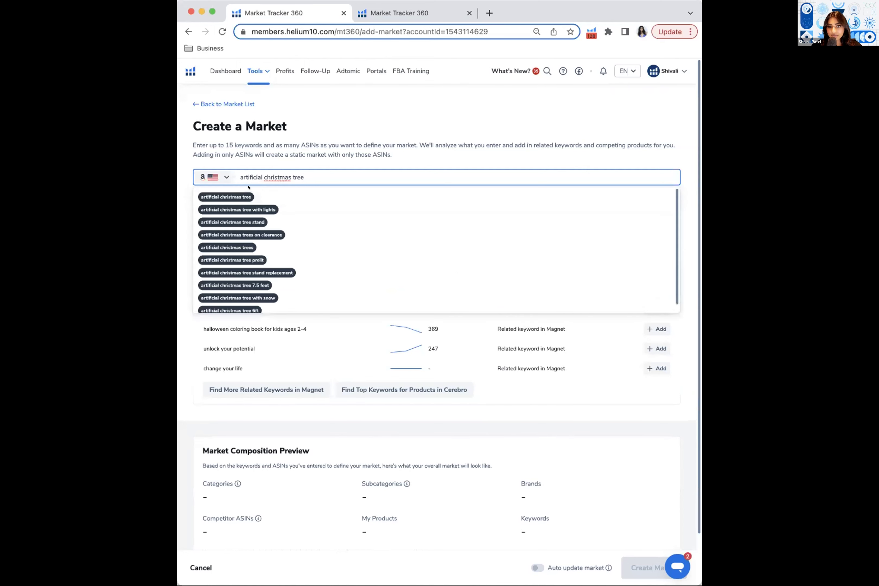
{"action": "key", "text": "Return"}
Step: Add the suggested keyword "artificial christmas tree with lights" to the market definition
{"action": "left_click", "coordinate": [341, 178]}
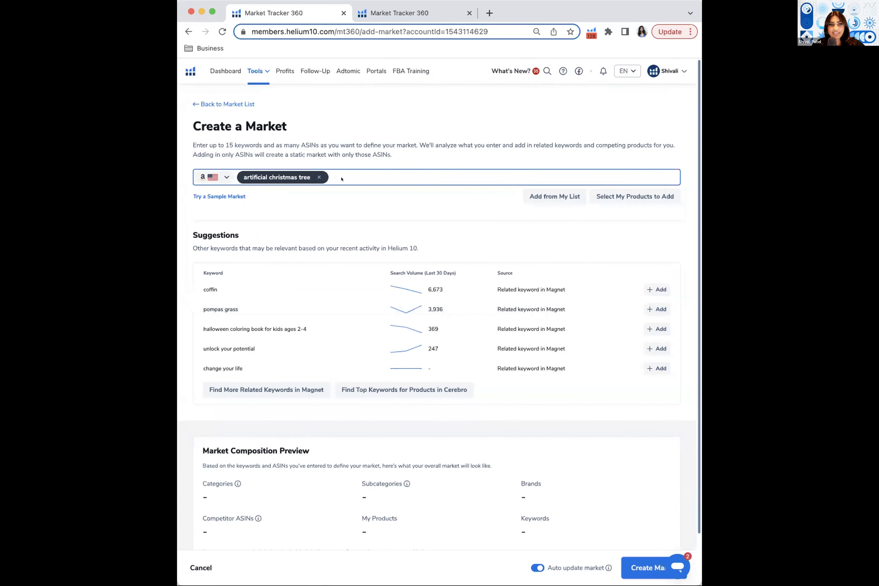
{"action": "type", "text": "arti"}
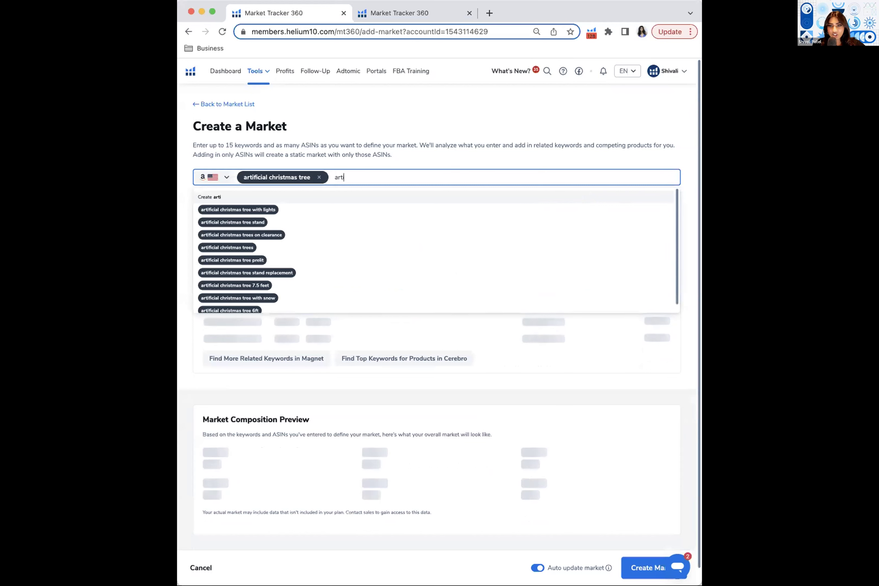
{"action": "type", "text": "ficial chr"}
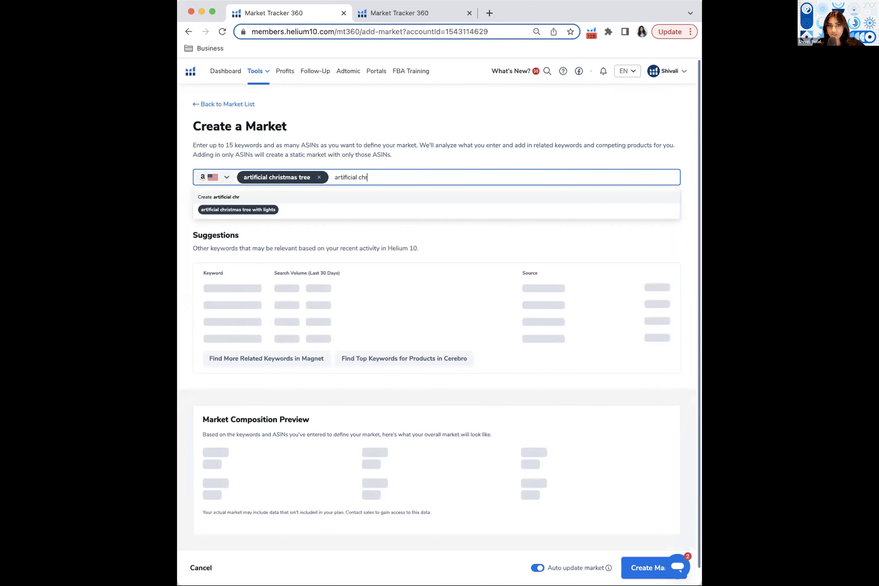
{"action": "type", "text": "istmas tree with light"}
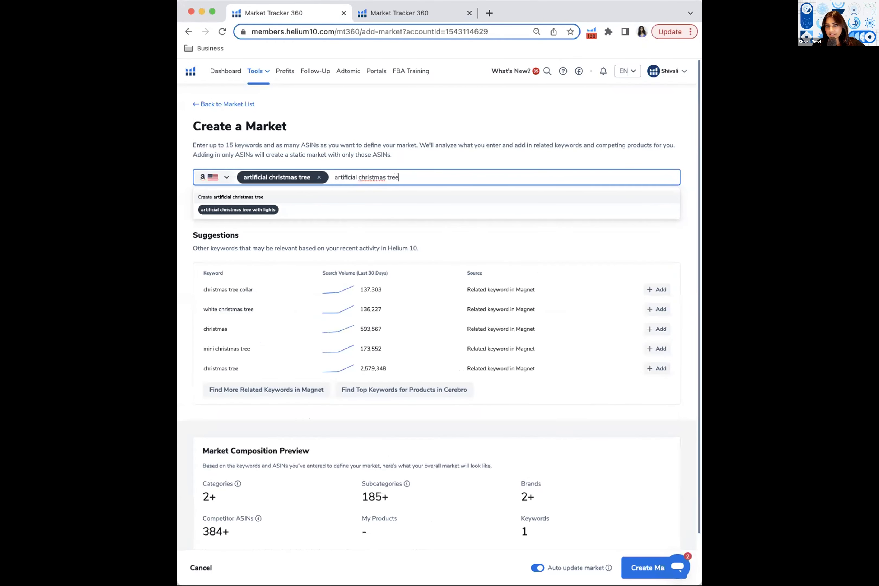
{"action": "left_click", "coordinate": [457, 182]}
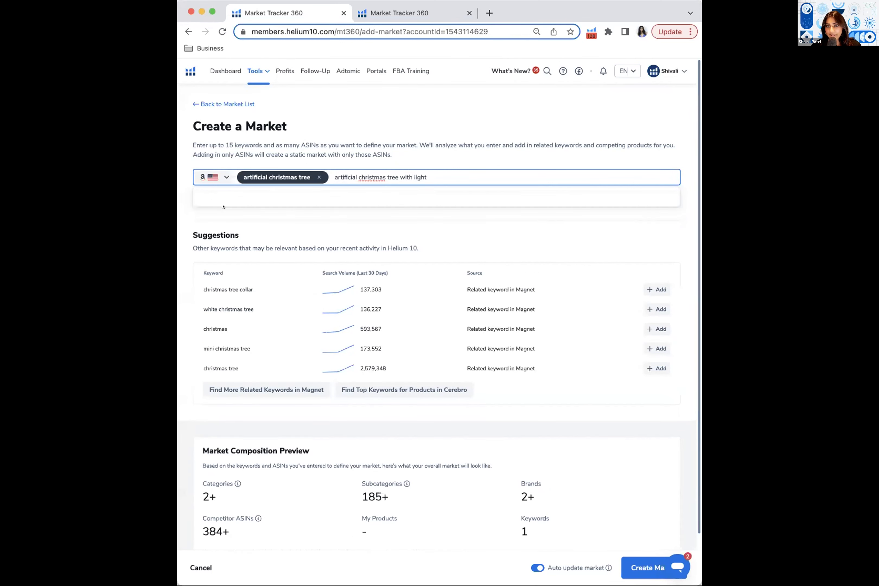
{"action": "left_click", "coordinate": [431, 179]}
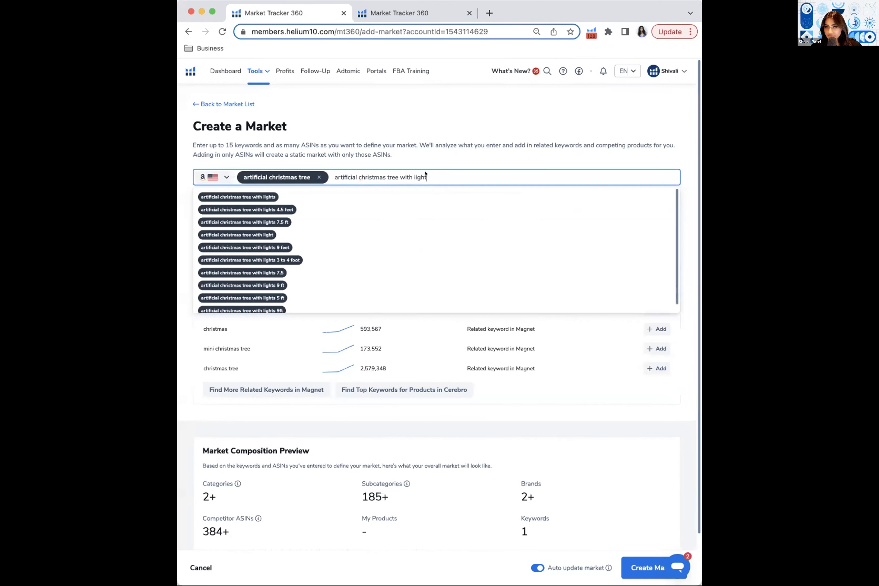
{"action": "left_click", "coordinate": [264, 195]}
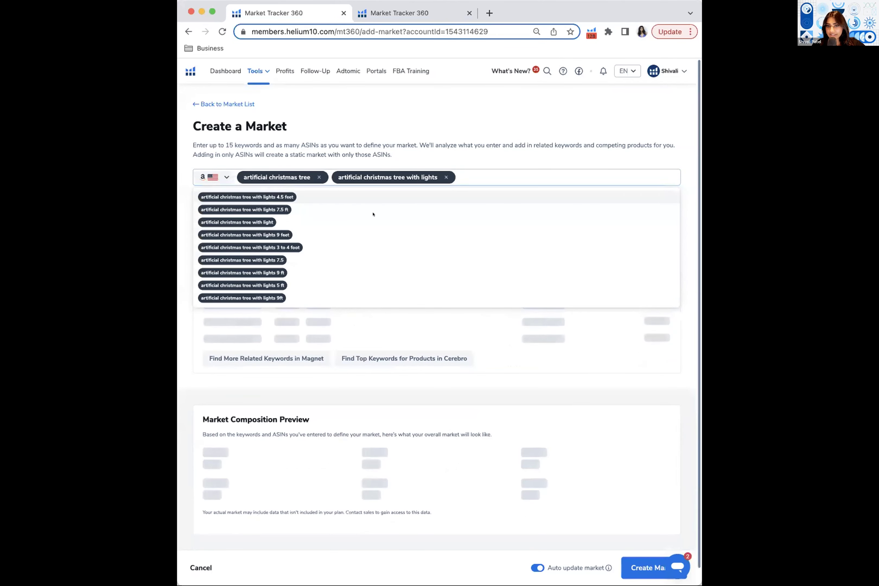
Step: Add "christmas trees" as the third keyword of the new market
{"action": "left_click", "coordinate": [467, 174]}
{"action": "type", "text": "ch"}
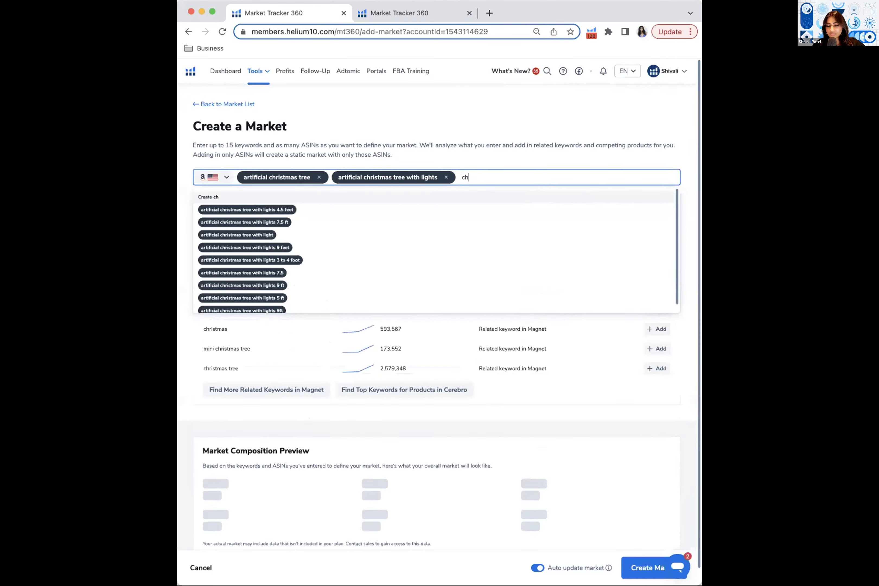
{"action": "type", "text": "ristmas trees"}
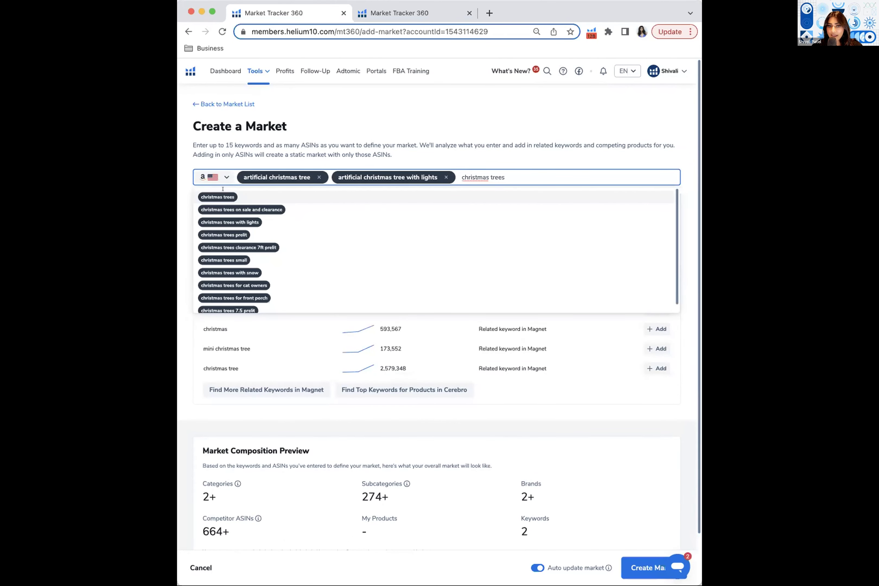
{"action": "key", "text": "Return"}
{"action": "left_click", "coordinate": [500, 148]}
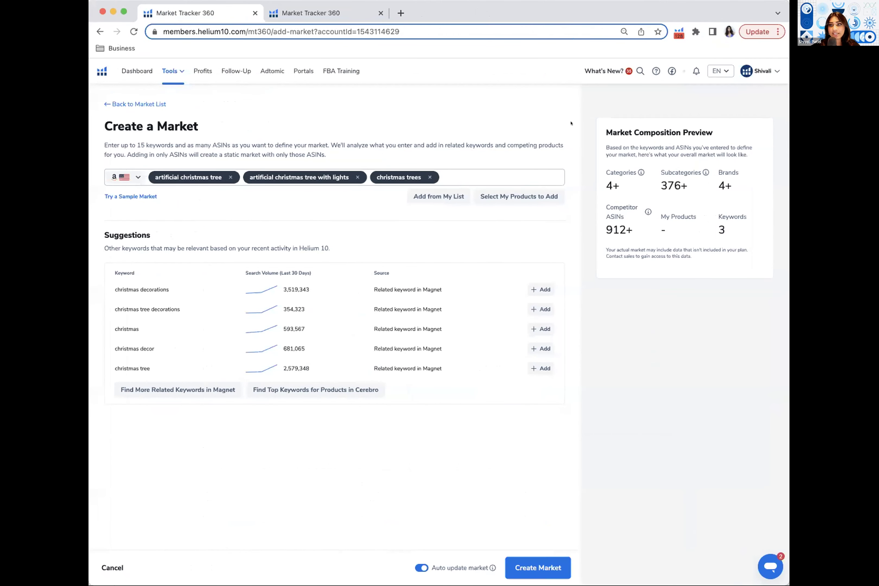
Step: Examine the Market Composition Preview figures and the Auto update market option for the new market
{"action": "scroll", "coordinate": [698, 181], "scroll_direction": "up", "scroll_amount": 5}
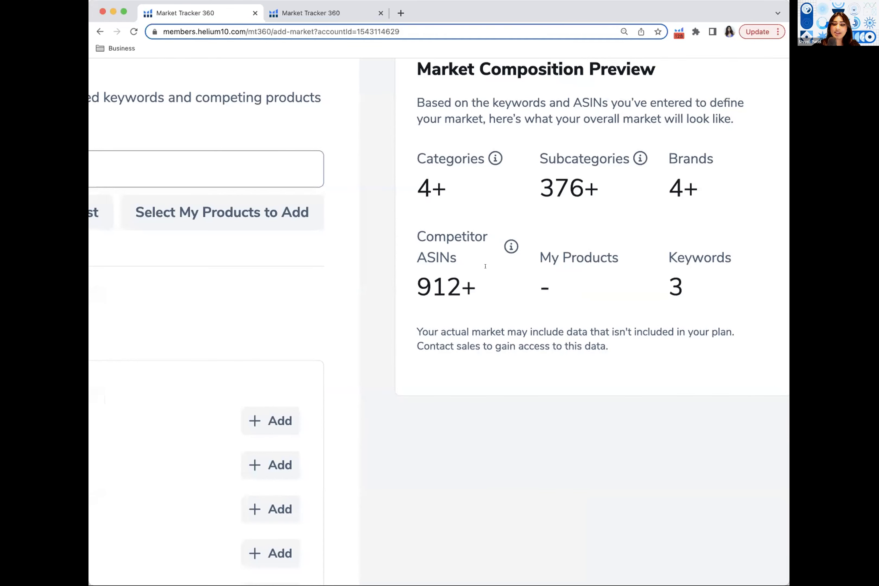
{"action": "scroll", "coordinate": [488, 325], "scroll_direction": "down", "scroll_amount": 5}
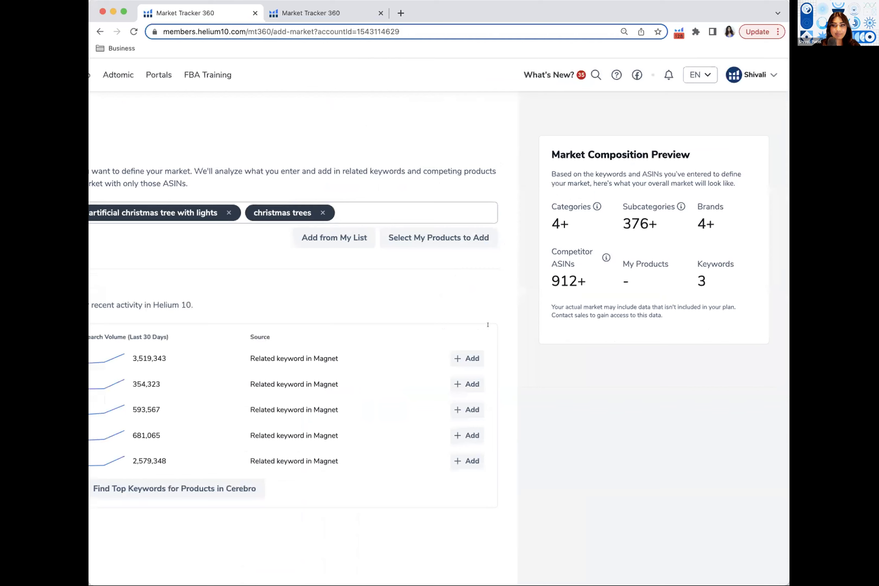
{"action": "scroll", "coordinate": [437, 291], "scroll_direction": "down", "scroll_amount": 3}
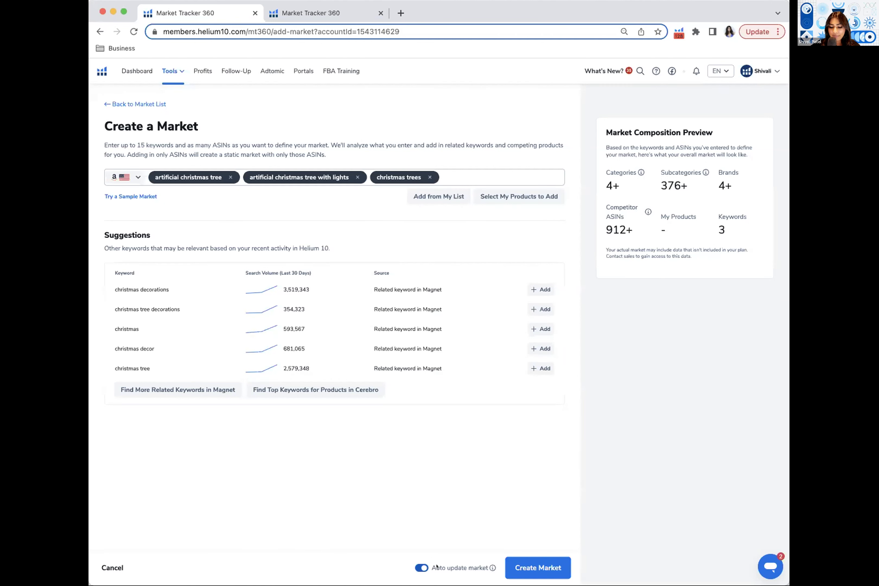
{"action": "scroll", "coordinate": [437, 566], "scroll_direction": "up", "scroll_amount": 5}
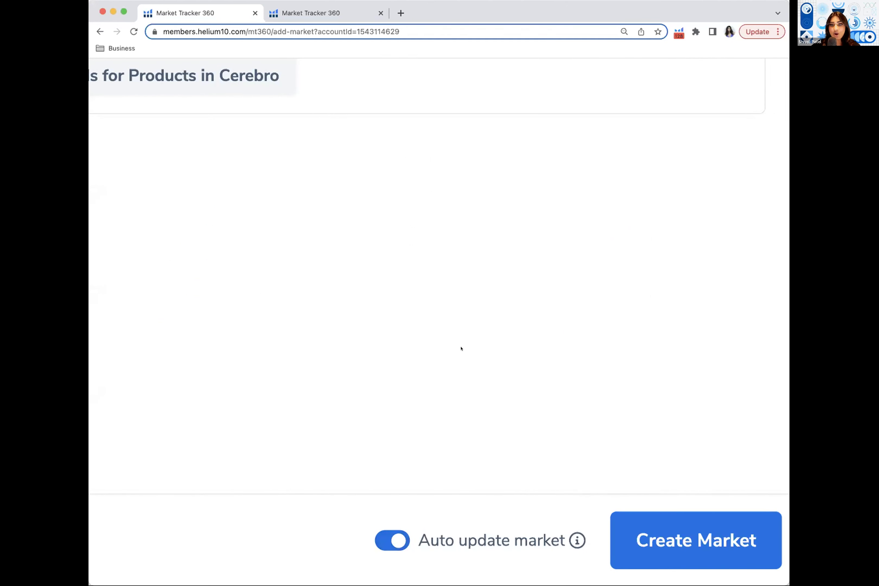
{"action": "scroll", "coordinate": [461, 348], "scroll_direction": "down", "scroll_amount": 5}
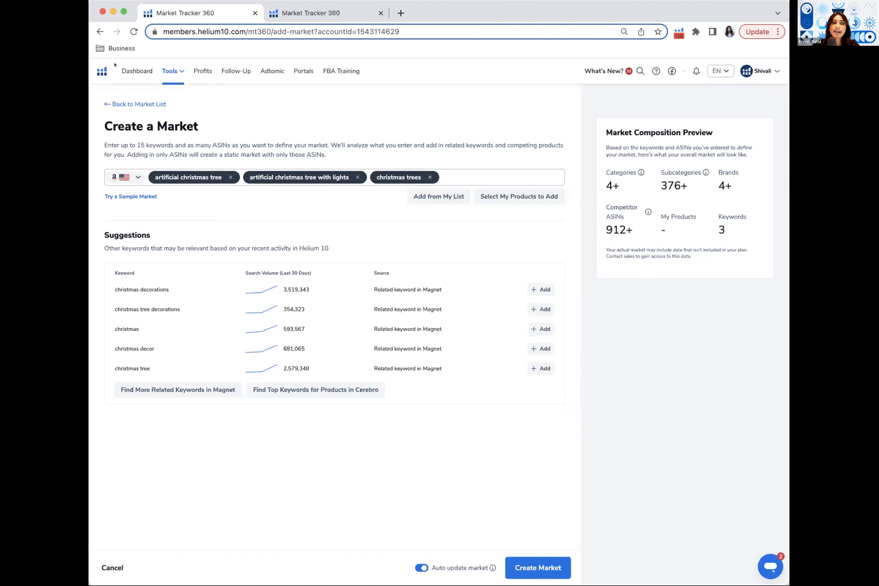
Step: Switch to the already built artificial christmas tree market and view its date range presets without changing them
{"action": "left_click", "coordinate": [284, 12]}
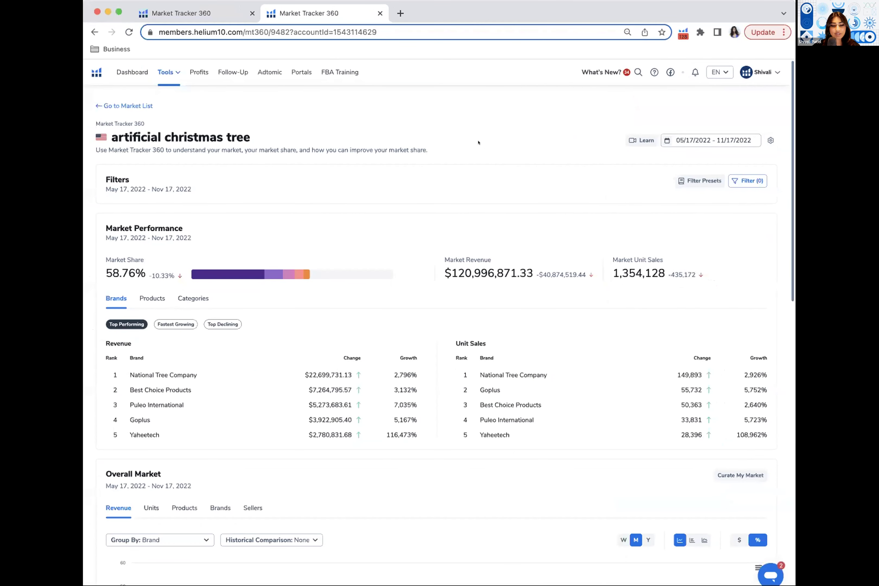
{"action": "left_click", "coordinate": [694, 141]}
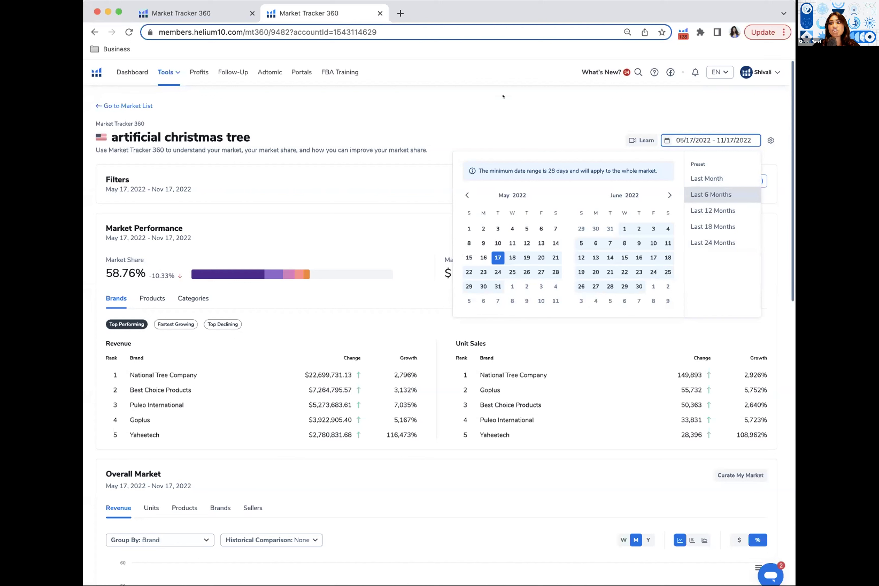
{"action": "left_click", "coordinate": [490, 106]}
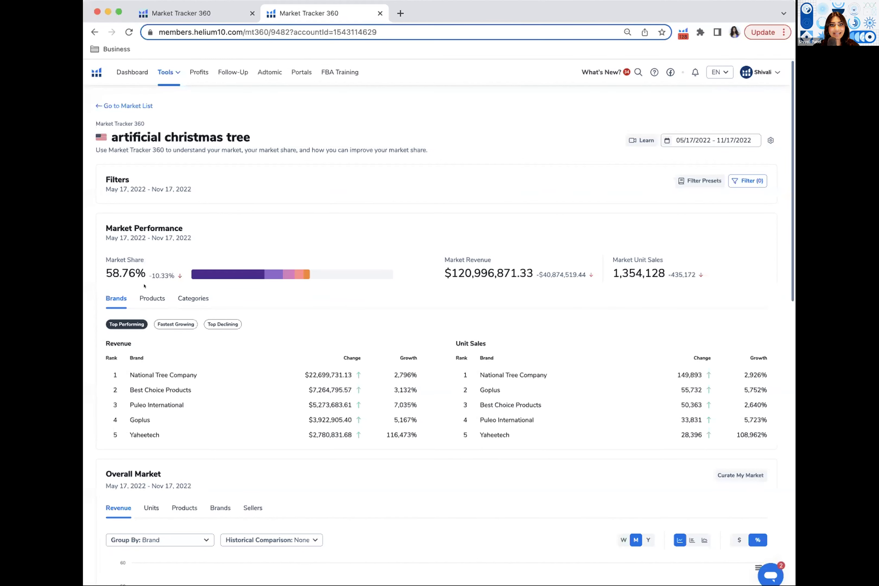
Step: Examine the market share breakdown and the top performing brands by revenue and unit sales under Market Performance
{"action": "scroll", "coordinate": [144, 286], "scroll_direction": "up", "scroll_amount": 5}
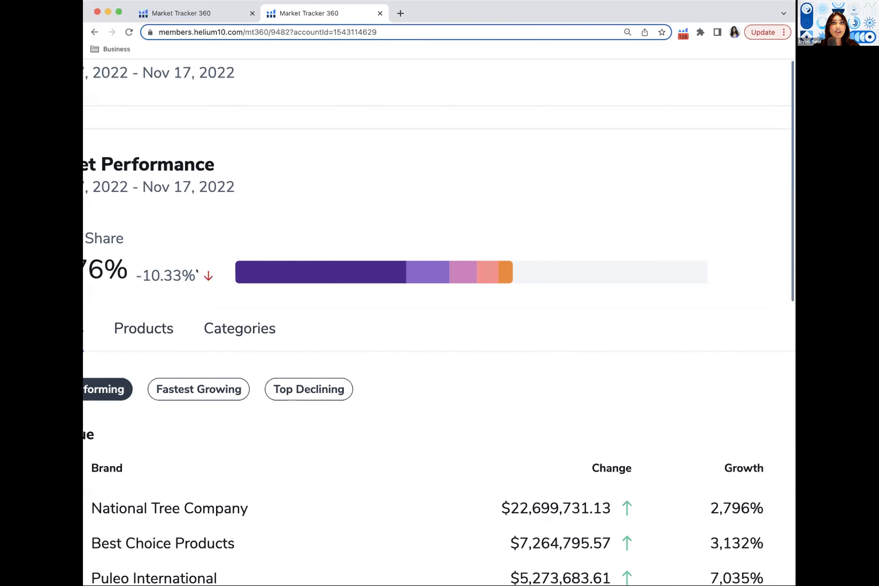
{"action": "scroll", "coordinate": [197, 270], "scroll_direction": "down", "scroll_amount": 5}
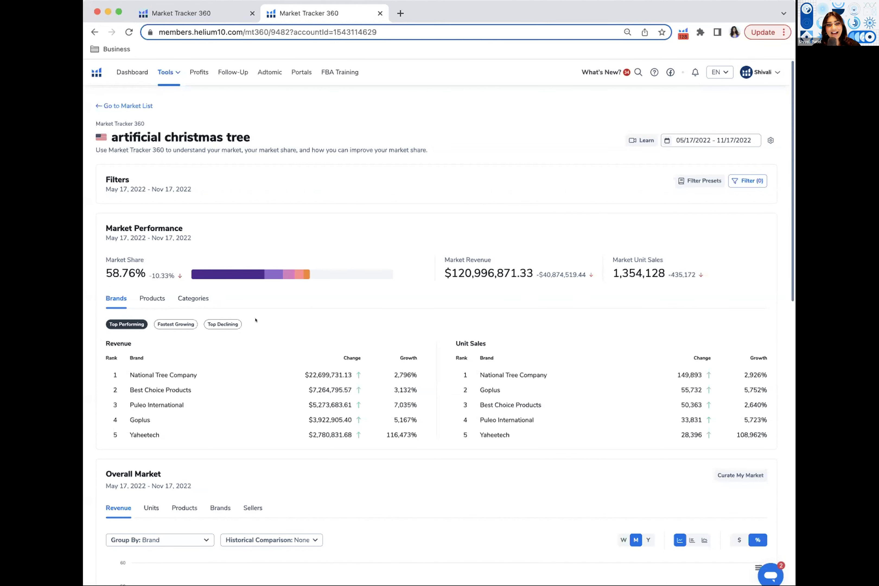
{"action": "scroll", "coordinate": [256, 320], "scroll_direction": "down", "scroll_amount": 1}
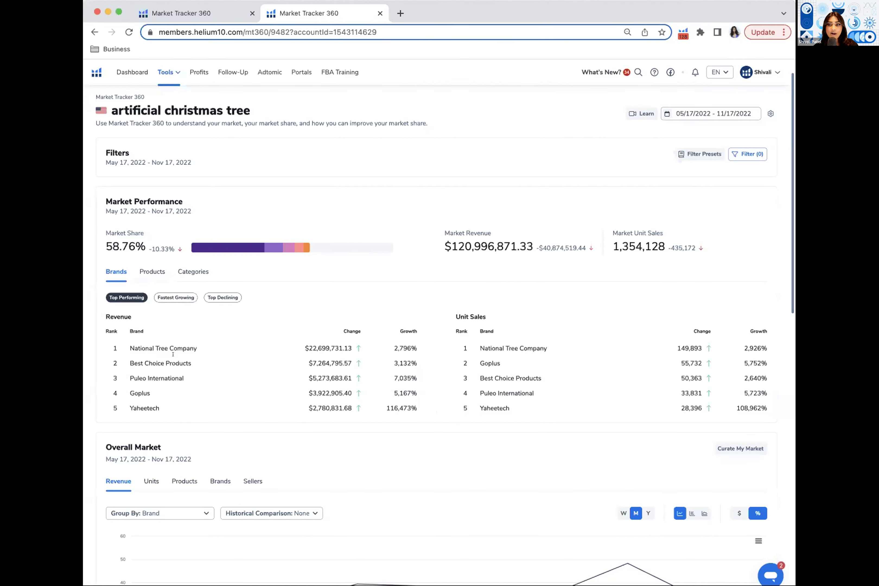
{"action": "scroll", "coordinate": [172, 354], "scroll_direction": "down", "scroll_amount": 3}
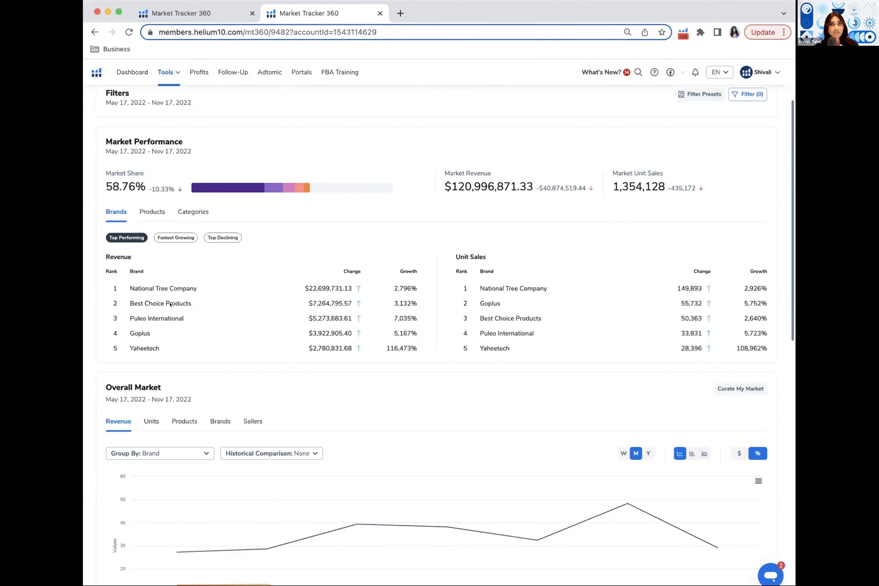
{"action": "scroll", "coordinate": [205, 287], "scroll_direction": "up", "scroll_amount": 5}
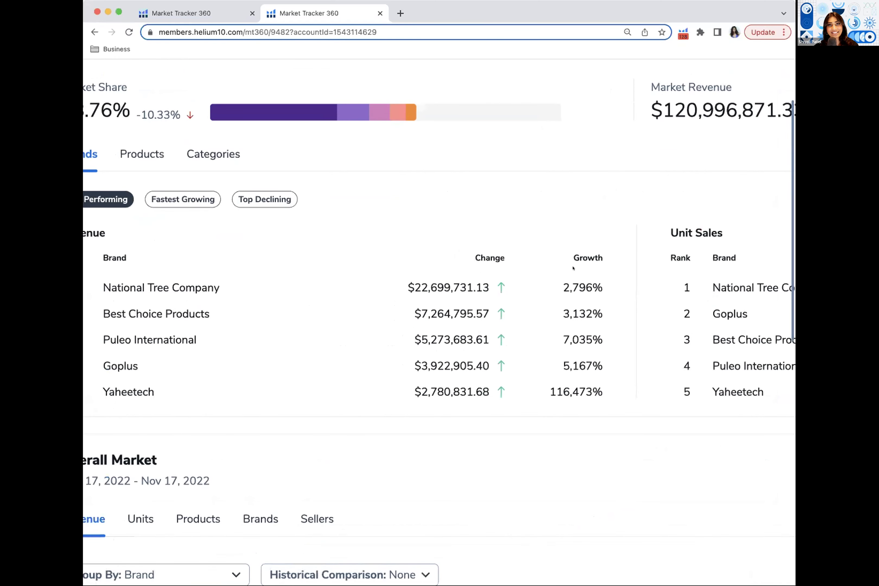
{"action": "scroll", "coordinate": [573, 268], "scroll_direction": "down", "scroll_amount": 5}
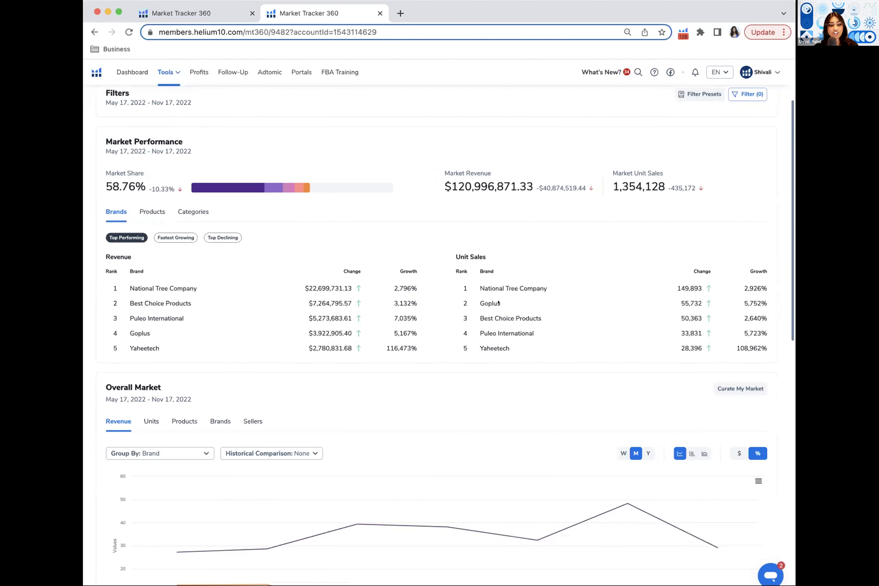
{"action": "scroll", "coordinate": [520, 288], "scroll_direction": "up", "scroll_amount": 5}
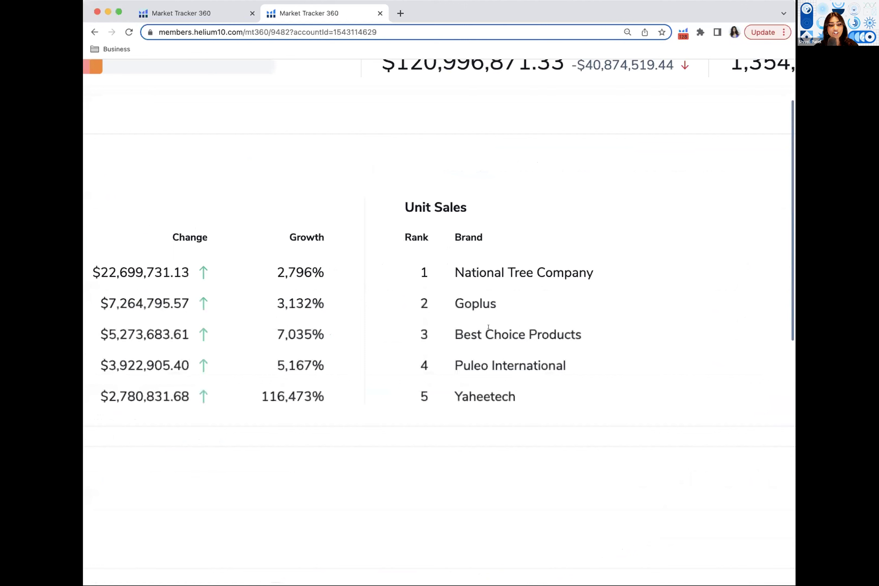
{"action": "scroll", "coordinate": [489, 326], "scroll_direction": "down", "scroll_amount": 5}
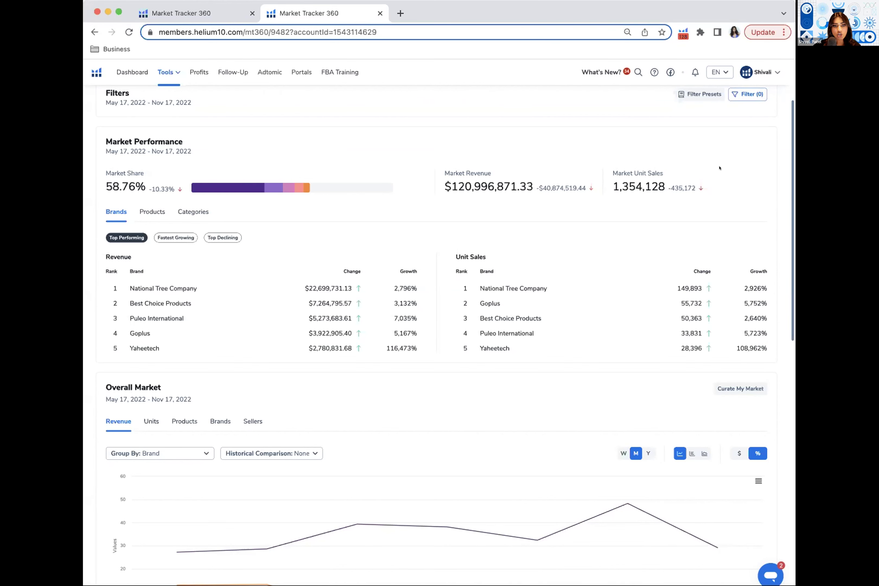
Step: Set the market filter to a price range of 50 to 100 and fulfillment types FBA (3p) and FBM (3p)
{"action": "left_click", "coordinate": [745, 93]}
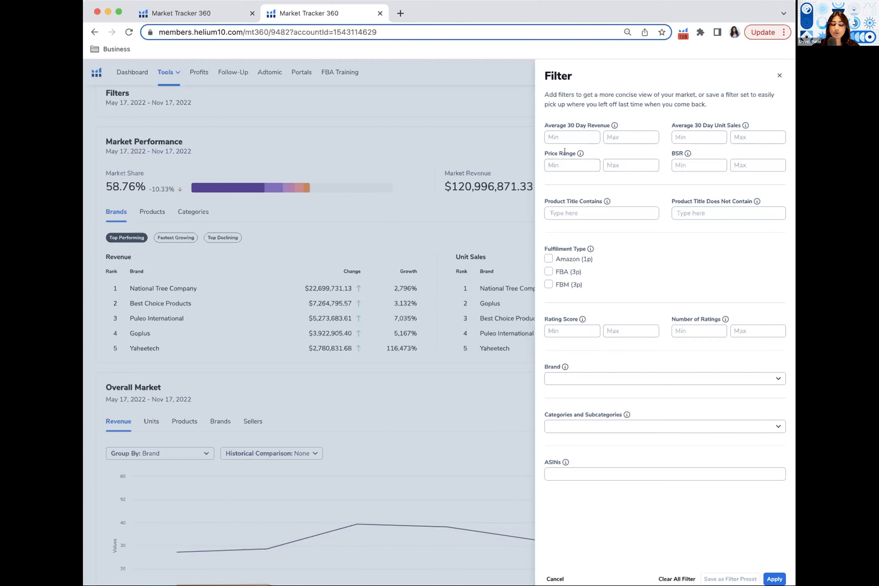
{"action": "left_click", "coordinate": [565, 160]}
{"action": "type", "text": "50"}
{"action": "key", "text": "Tab"}
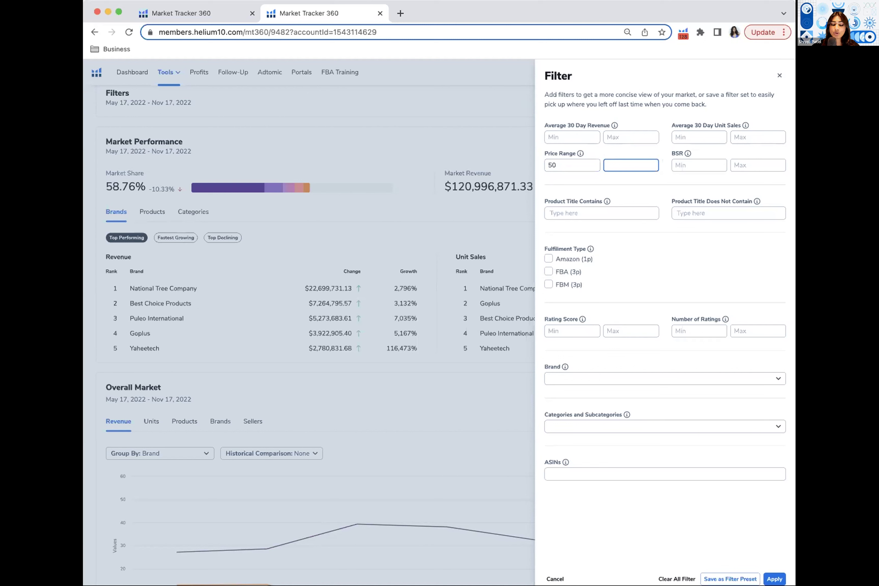
{"action": "type", "text": "100"}
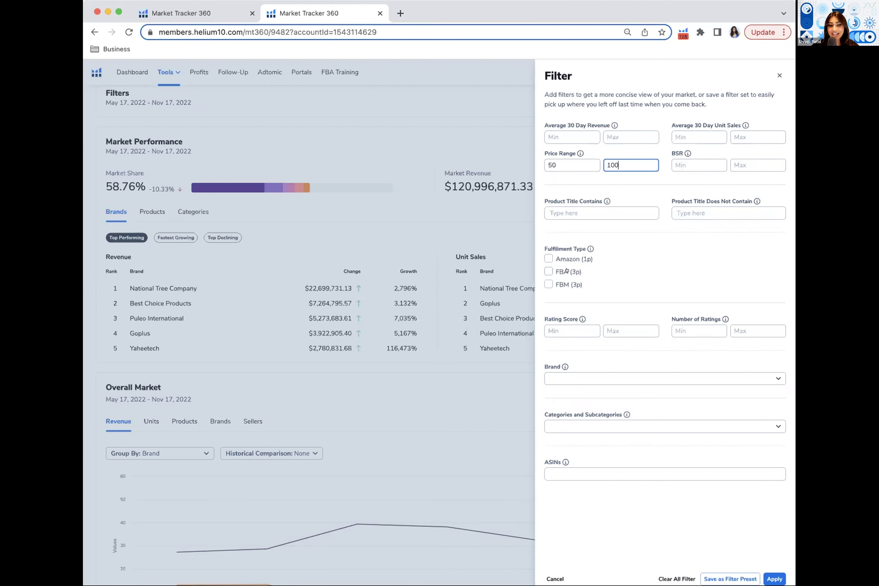
{"action": "left_click", "coordinate": [550, 271]}
{"action": "left_click", "coordinate": [549, 285]}
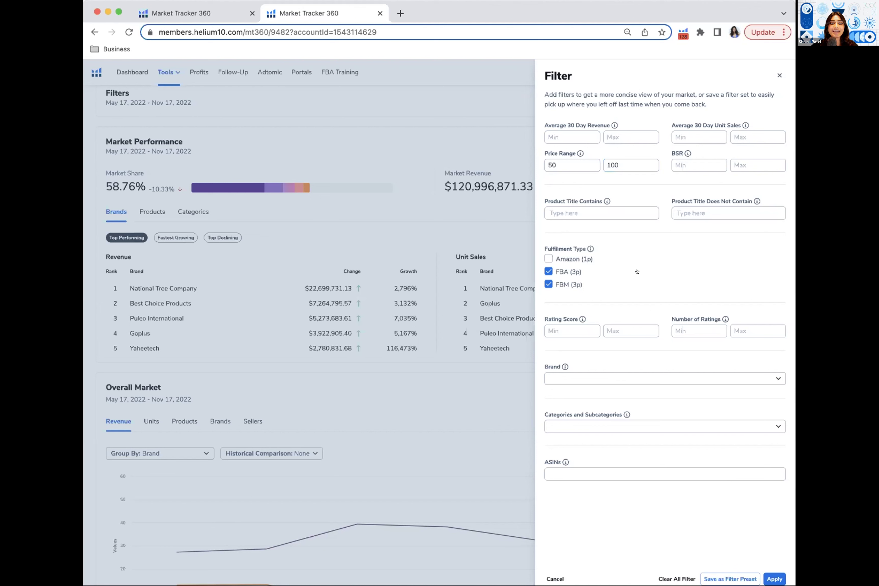
Step: Apply the price and fulfillment filter to the market and examine its top performing brands by revenue
{"action": "left_click", "coordinate": [777, 576]}
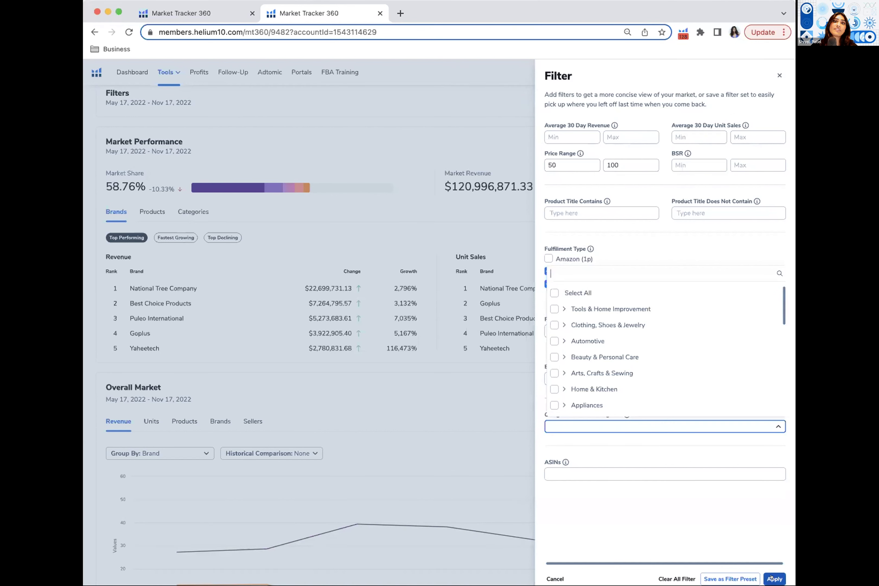
{"action": "left_click", "coordinate": [444, 322]}
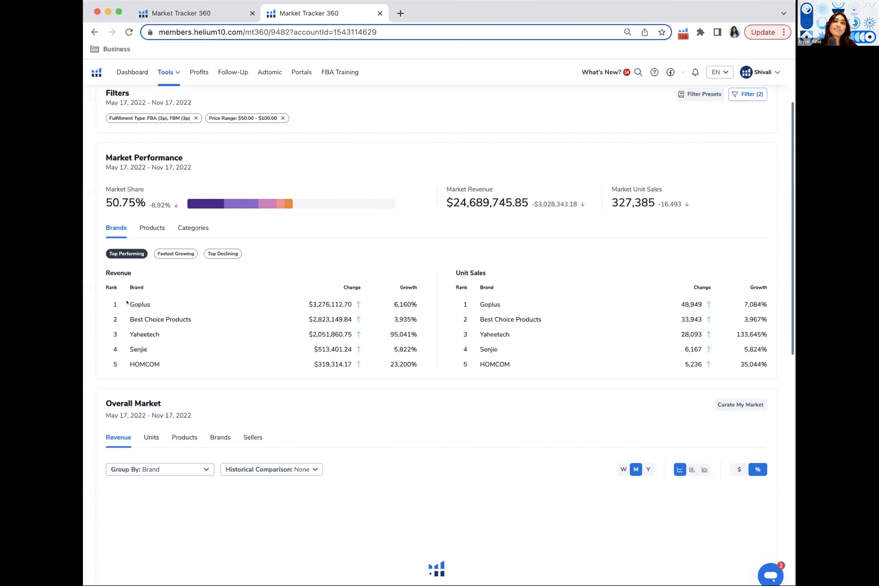
{"action": "scroll", "coordinate": [146, 311], "scroll_direction": "up", "scroll_amount": 5, "text": "ctrl"}
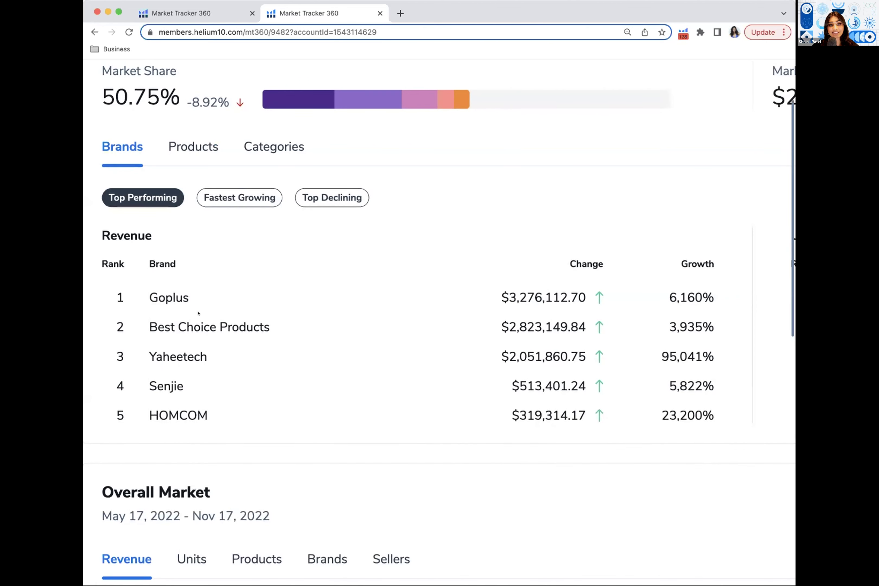
{"action": "scroll", "coordinate": [198, 314], "scroll_direction": "down", "scroll_amount": 5}
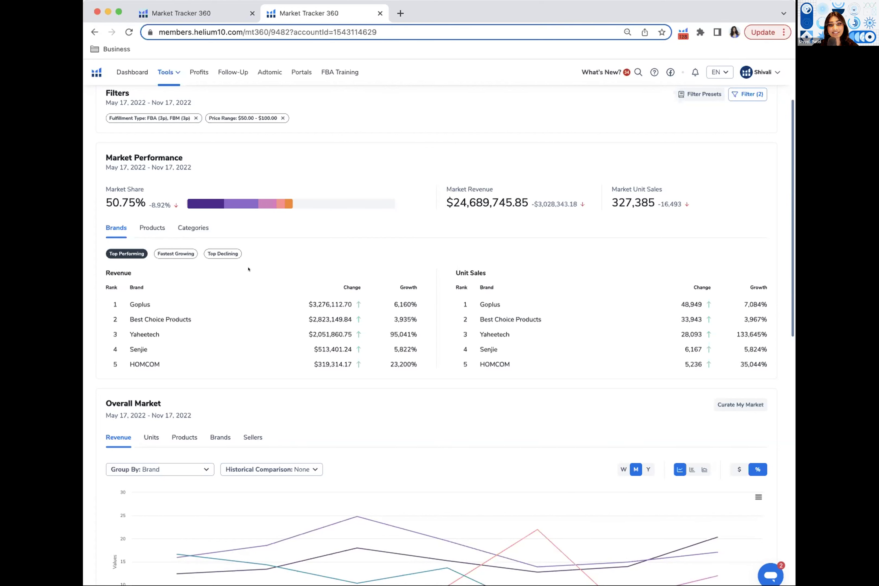
Step: Expand the Goplus brand in the Overall Market revenue table to view its products and their monthly shares
{"action": "scroll", "coordinate": [248, 269], "scroll_direction": "down", "scroll_amount": 6}
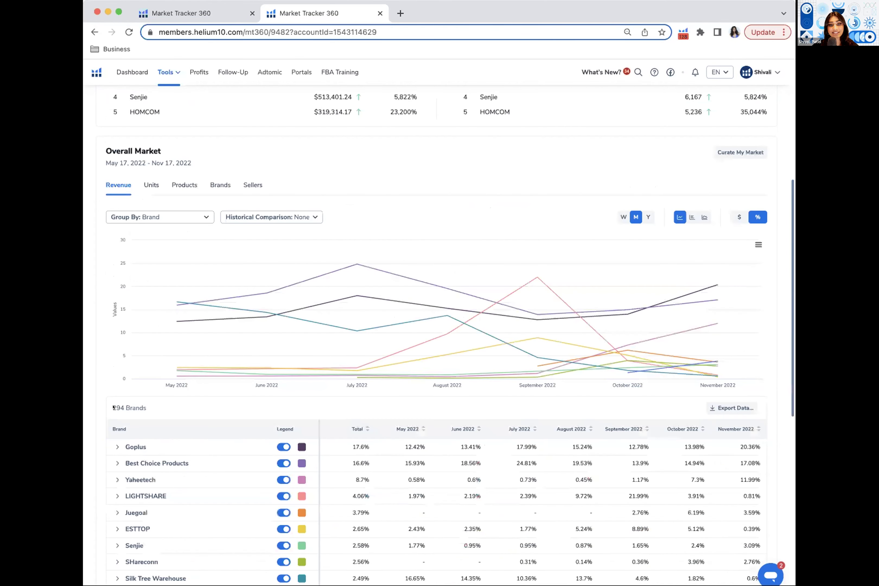
{"action": "scroll", "coordinate": [113, 408], "scroll_direction": "down", "scroll_amount": 1}
{"action": "left_click", "coordinate": [114, 402]}
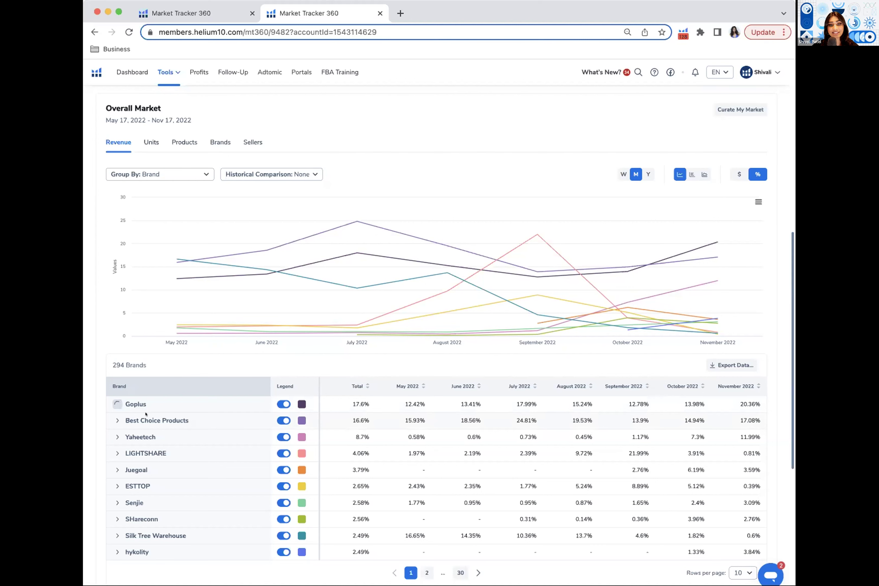
{"action": "scroll", "coordinate": [149, 366], "scroll_direction": "down", "scroll_amount": 2}
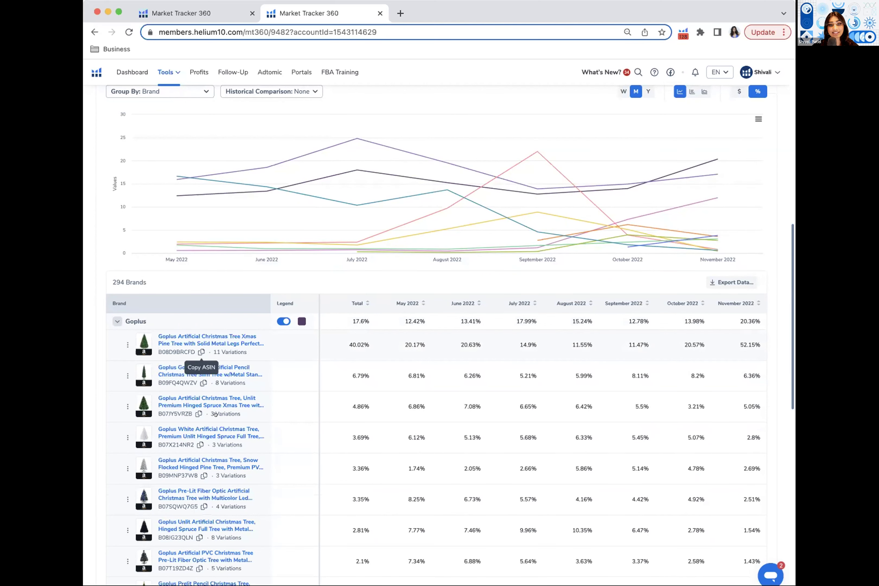
Step: Review the filtered Market Performance figures, the Overall Market revenue trend by brand, and the Goplus product shares
{"action": "scroll", "coordinate": [265, 295], "scroll_direction": "up", "scroll_amount": 12}
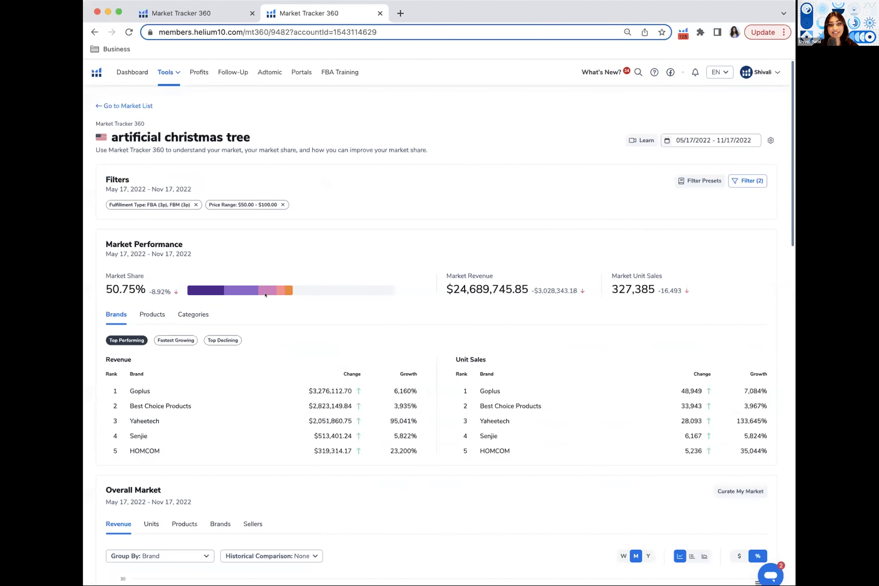
{"action": "scroll", "coordinate": [265, 295], "scroll_direction": "down", "scroll_amount": 1}
{"action": "scroll", "coordinate": [266, 295], "scroll_direction": "down", "scroll_amount": 3}
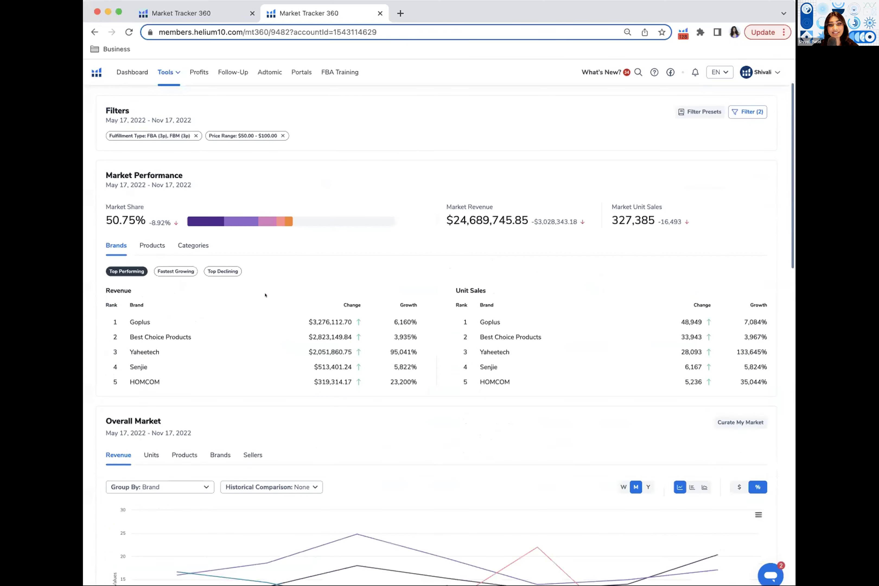
{"action": "scroll", "coordinate": [265, 295], "scroll_direction": "down", "scroll_amount": 4}
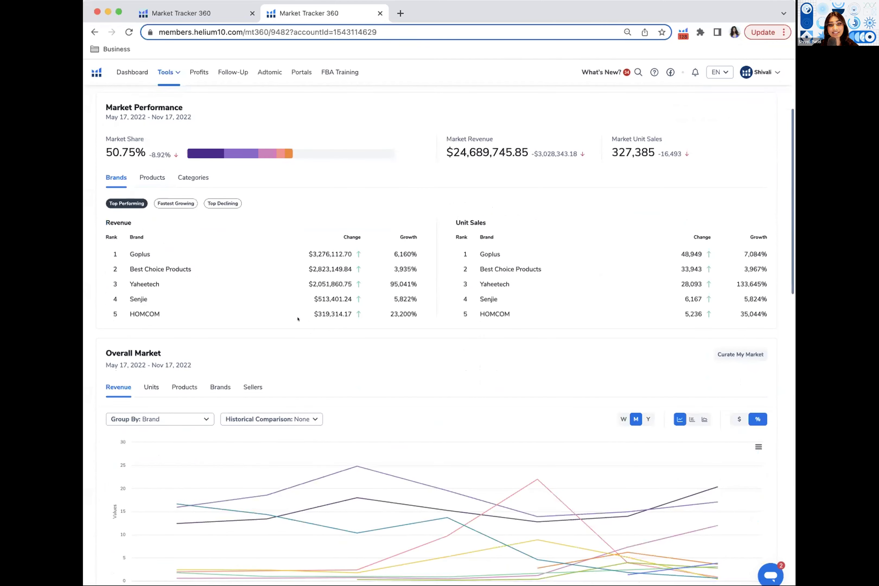
{"action": "scroll", "coordinate": [298, 319], "scroll_direction": "down", "scroll_amount": 4}
{"action": "scroll", "coordinate": [298, 319], "scroll_direction": "down", "scroll_amount": 4}
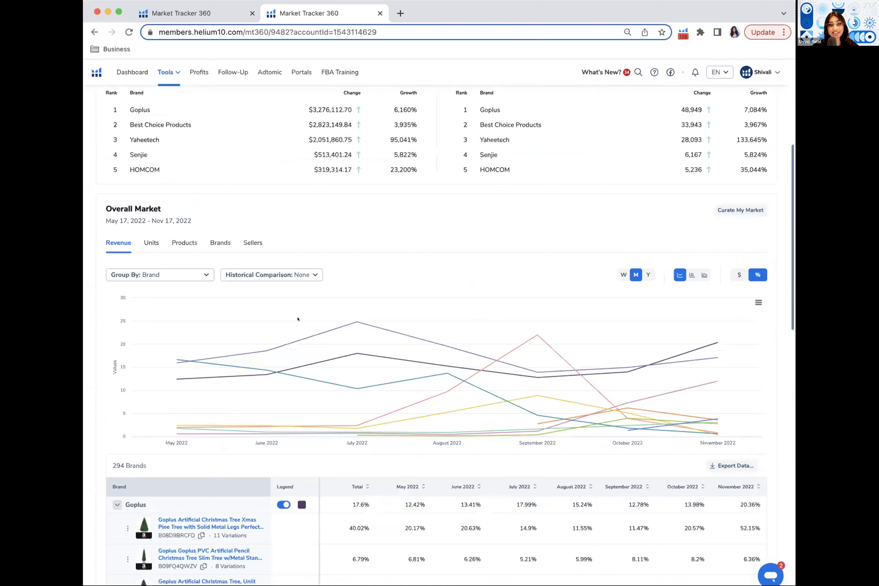
{"action": "scroll", "coordinate": [123, 459], "scroll_direction": "down", "scroll_amount": 4}
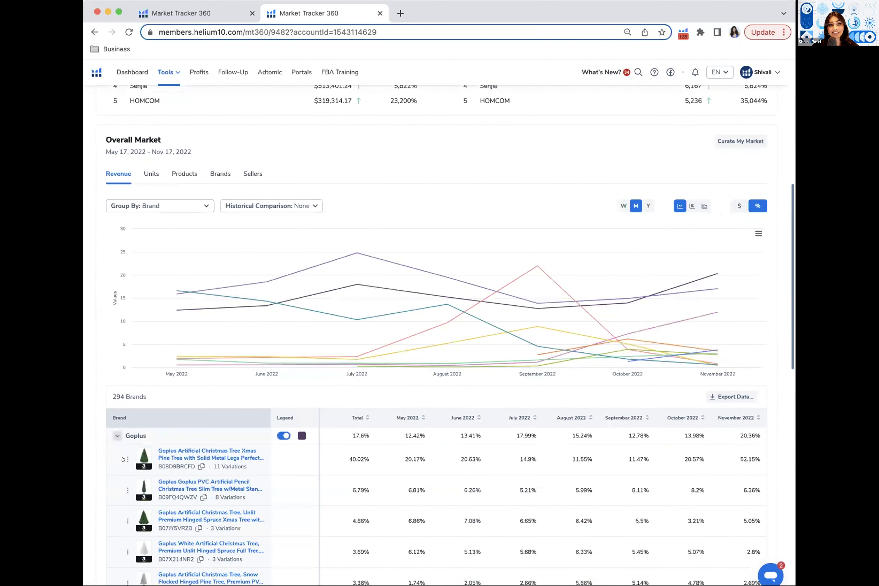
{"action": "scroll", "coordinate": [437, 287], "scroll_direction": "down", "scroll_amount": 5}
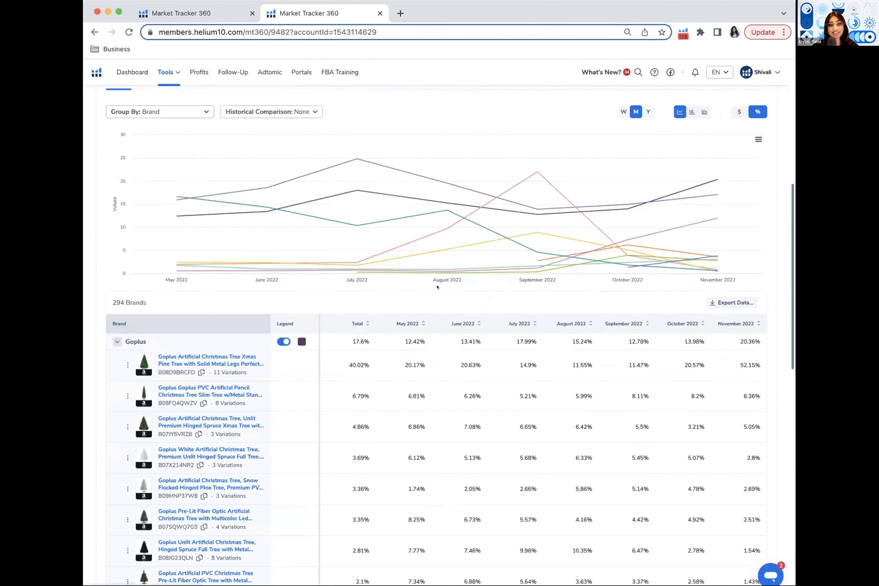
{"action": "scroll", "coordinate": [420, 293], "scroll_direction": "down", "scroll_amount": 2}
{"action": "scroll", "coordinate": [419, 293], "scroll_direction": "up", "scroll_amount": 7}
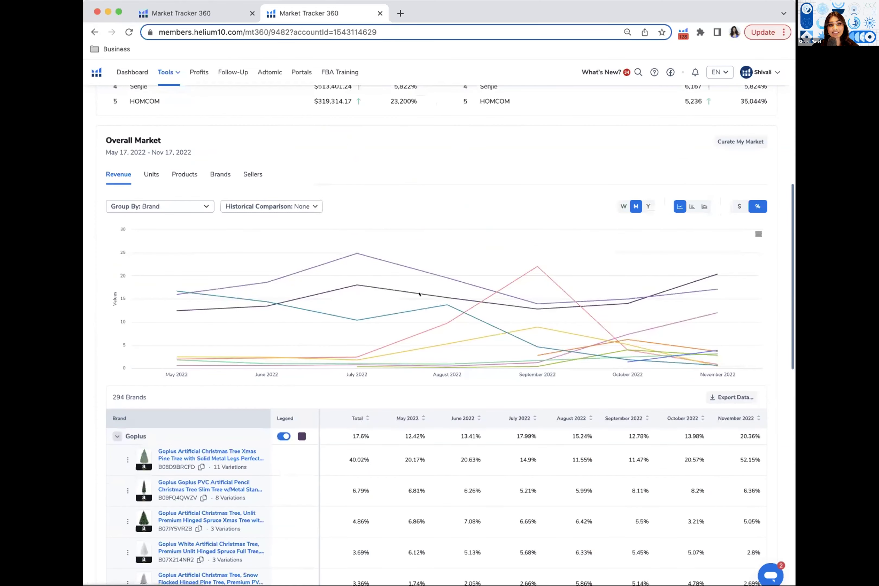
Step: Examine the full Goplus product list and the first product's available options, and look back over the top performing brands
{"action": "scroll", "coordinate": [419, 294], "scroll_direction": "down", "scroll_amount": 4}
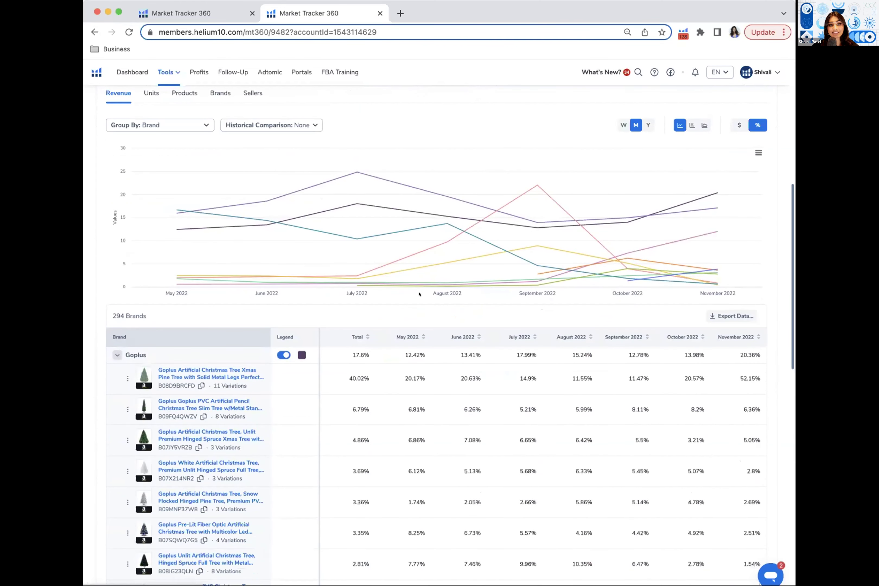
{"action": "scroll", "coordinate": [190, 304], "scroll_direction": "down", "scroll_amount": 15}
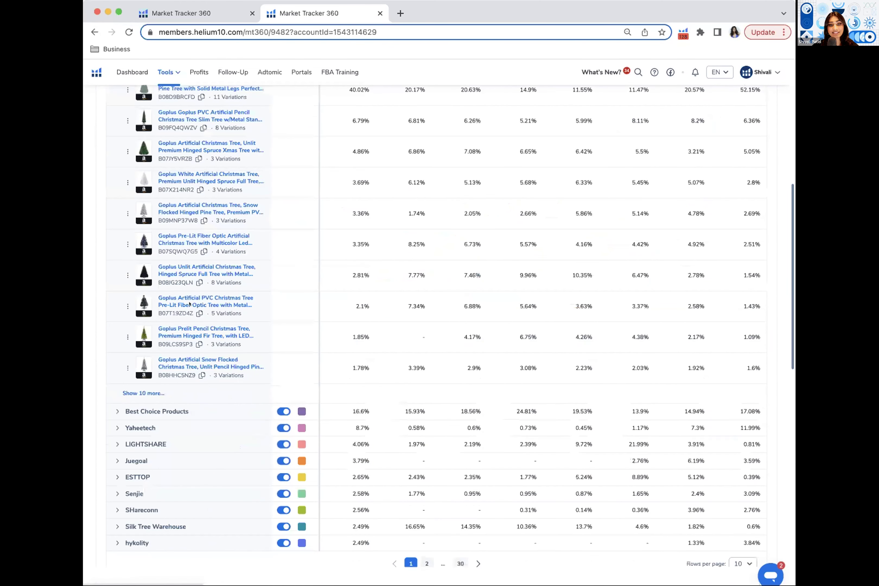
{"action": "scroll", "coordinate": [200, 298], "scroll_direction": "down", "scroll_amount": 3}
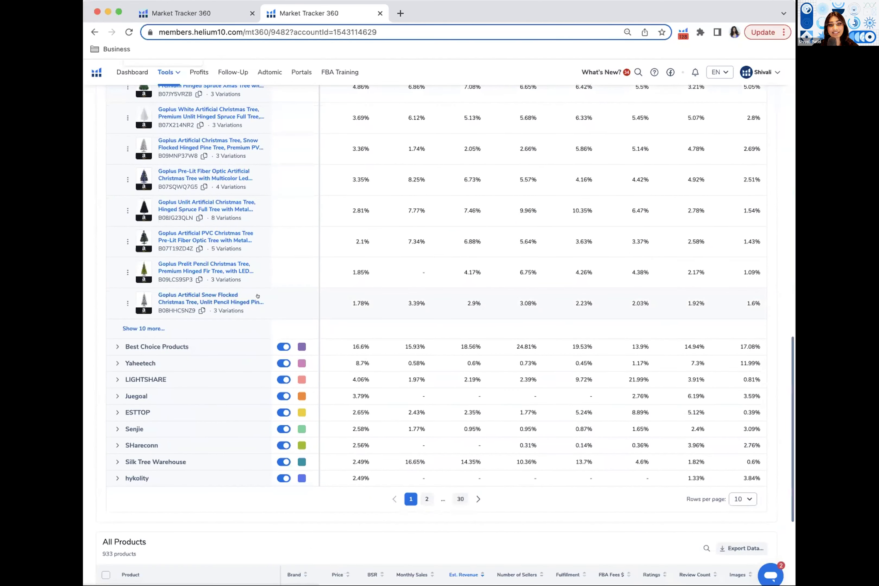
{"action": "scroll", "coordinate": [257, 296], "scroll_direction": "up", "scroll_amount": 6}
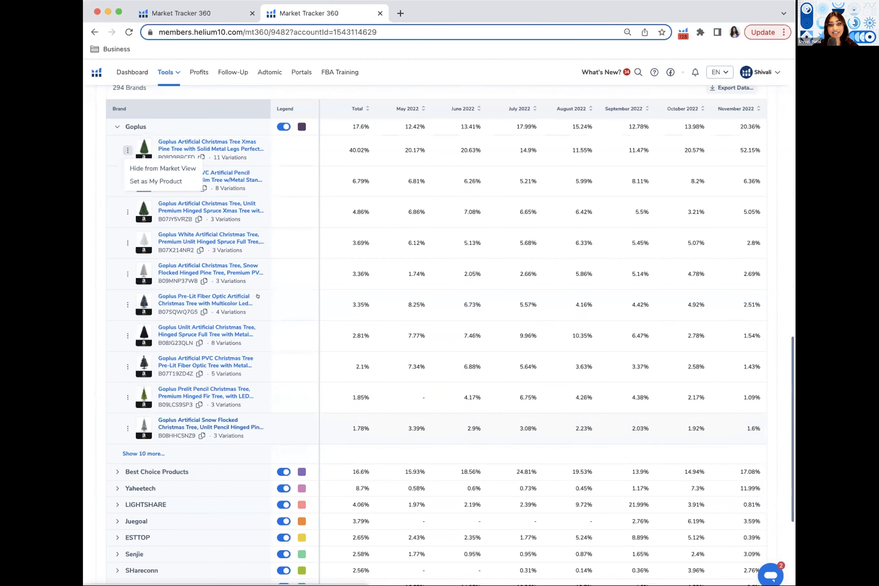
{"action": "scroll", "coordinate": [257, 296], "scroll_direction": "up", "scroll_amount": 10}
{"action": "scroll", "coordinate": [258, 296], "scroll_direction": "up", "scroll_amount": 3}
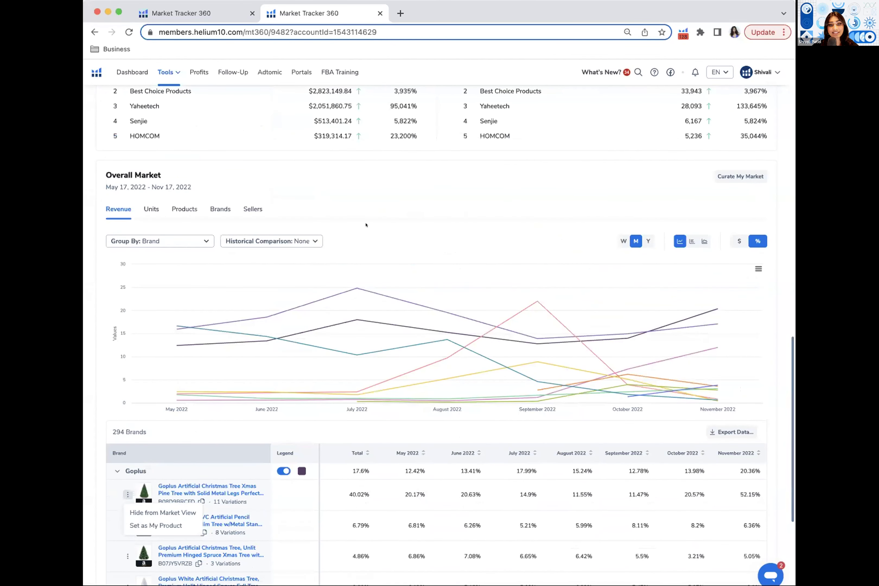
{"action": "scroll", "coordinate": [144, 250], "scroll_direction": "up", "scroll_amount": 5}
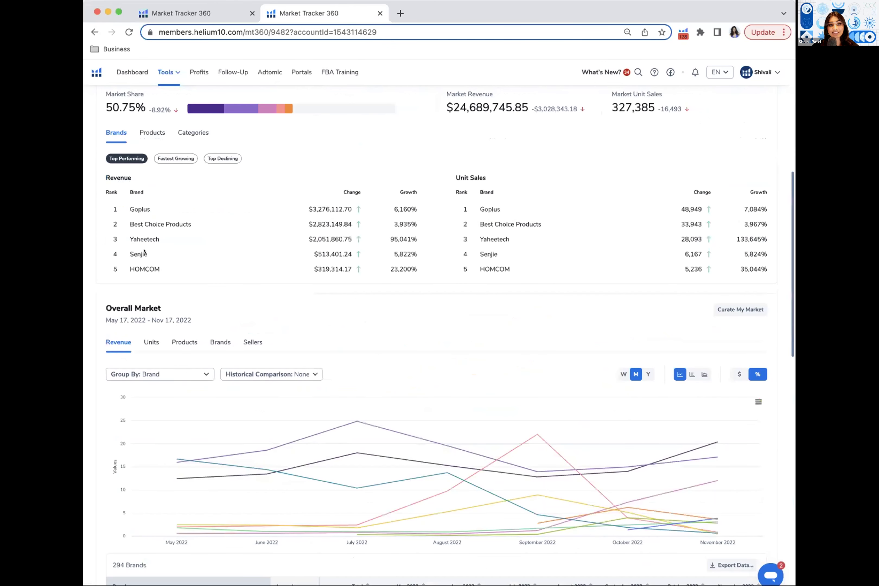
{"action": "scroll", "coordinate": [145, 251], "scroll_direction": "up", "scroll_amount": 5}
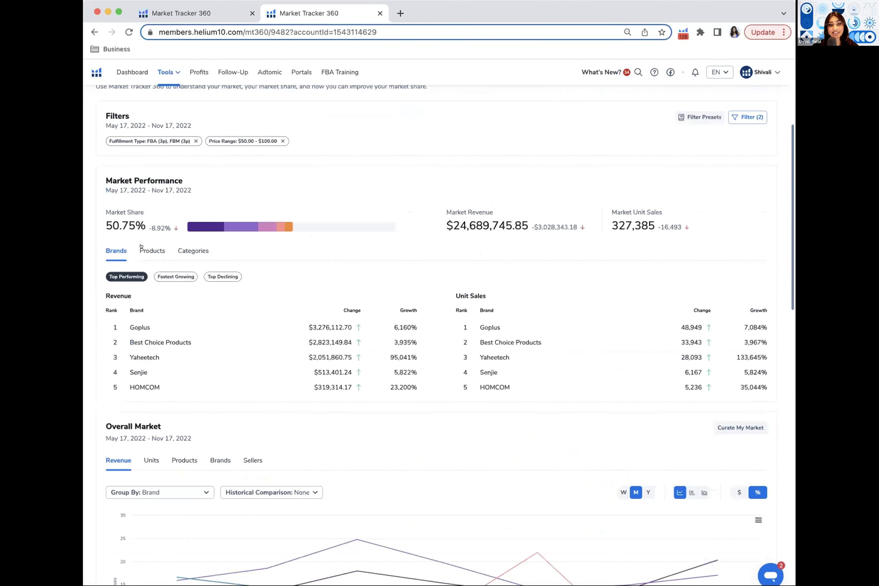